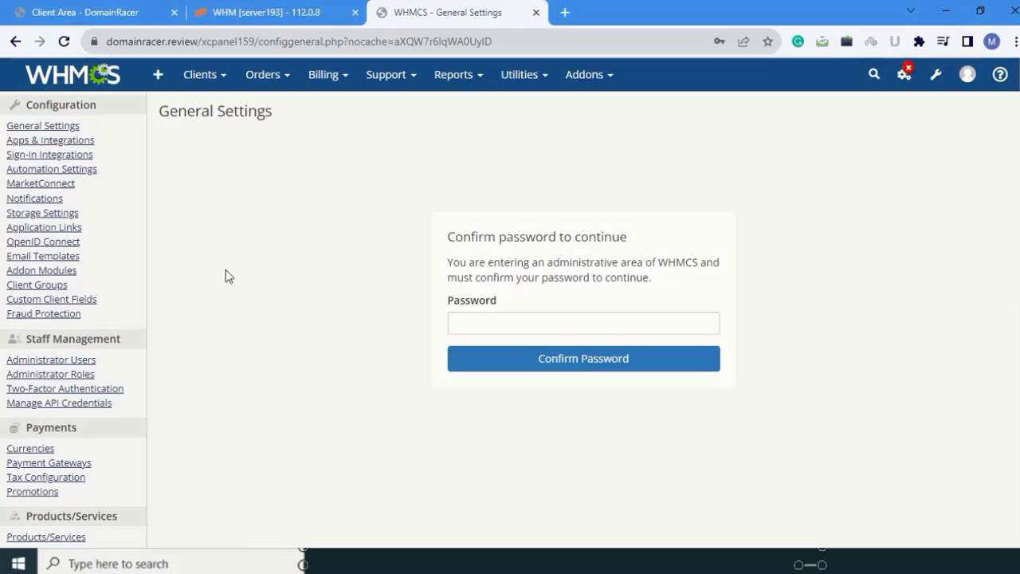
Open the WHMCS server configuration and start adding a new server in advanced mode.
scroll(253, 304, "down", 2)
scroll(257, 304, "down", 2)
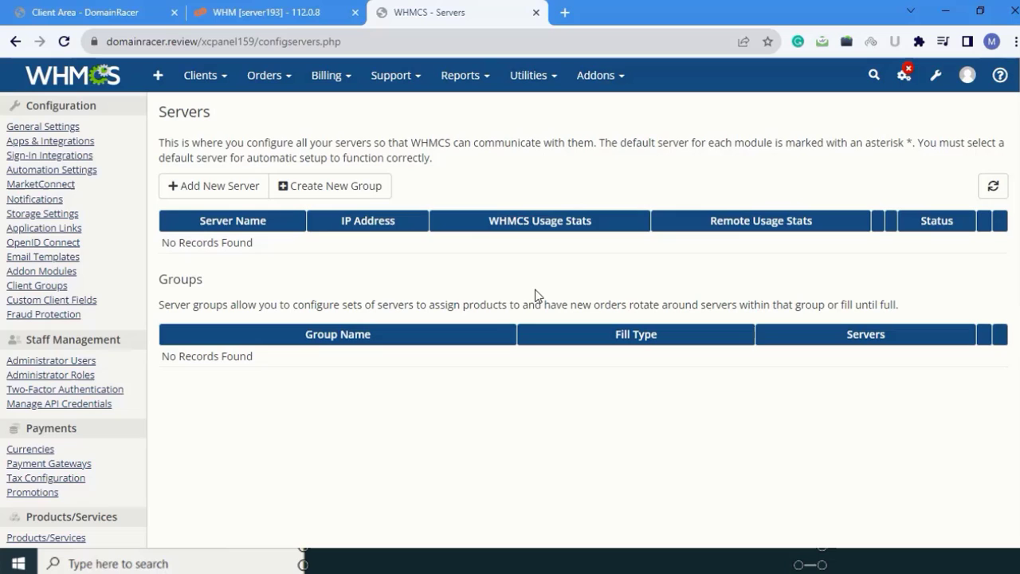
left_click(204, 190)
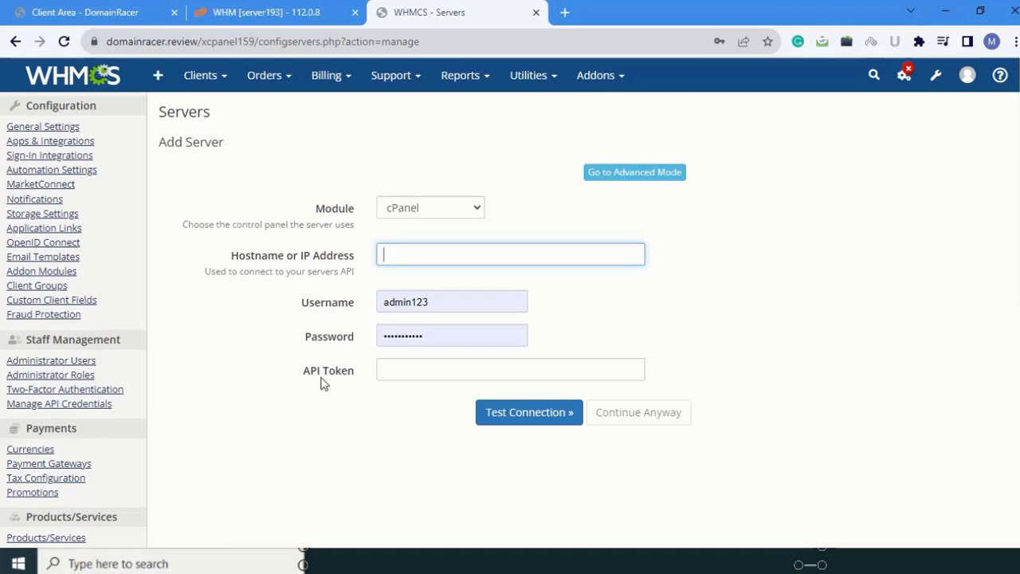
left_click(608, 177)
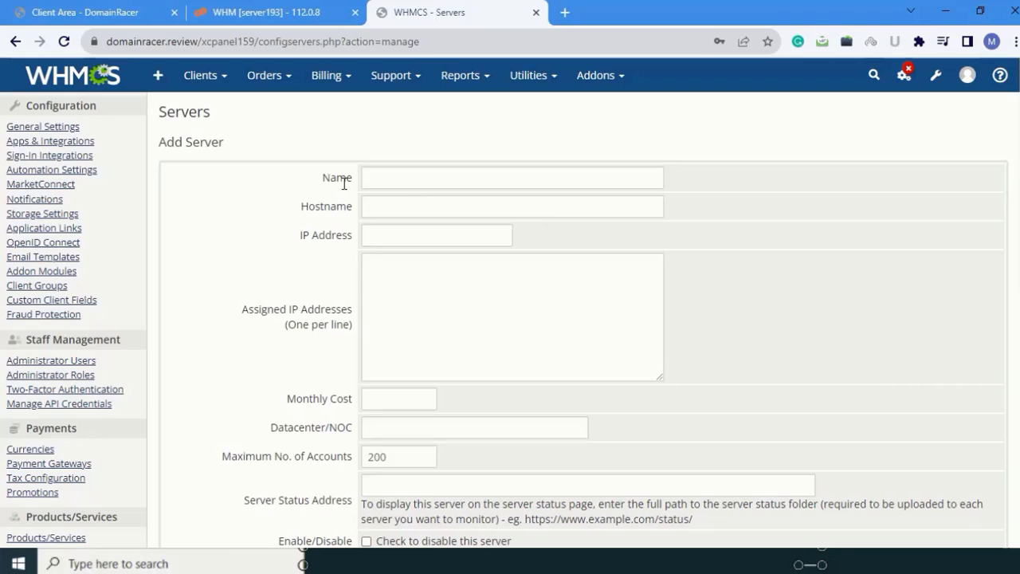
Name the new server DomainRacer and set its hostname to domainracer.review.
left_click(388, 177)
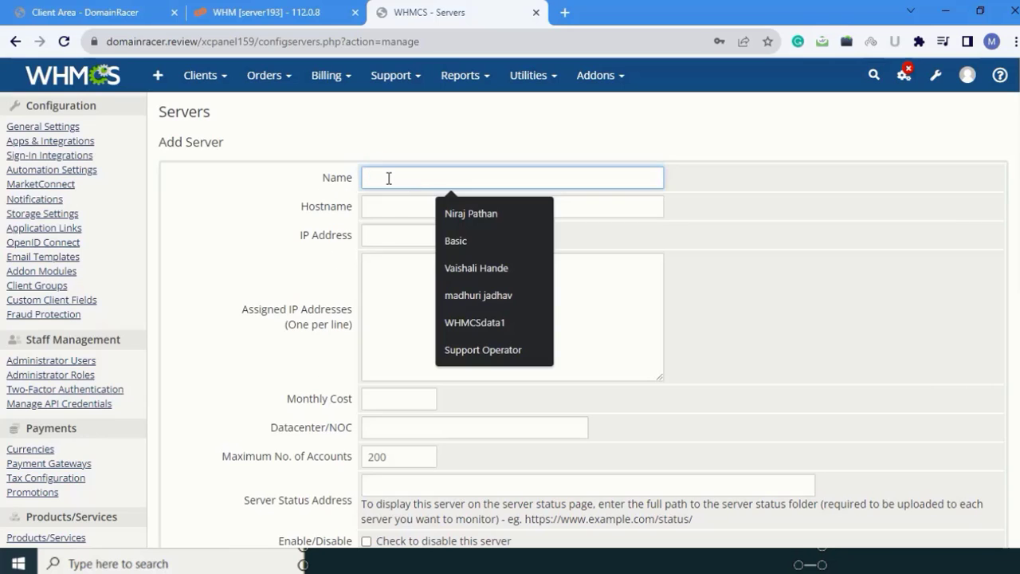
type("DomainRacer")
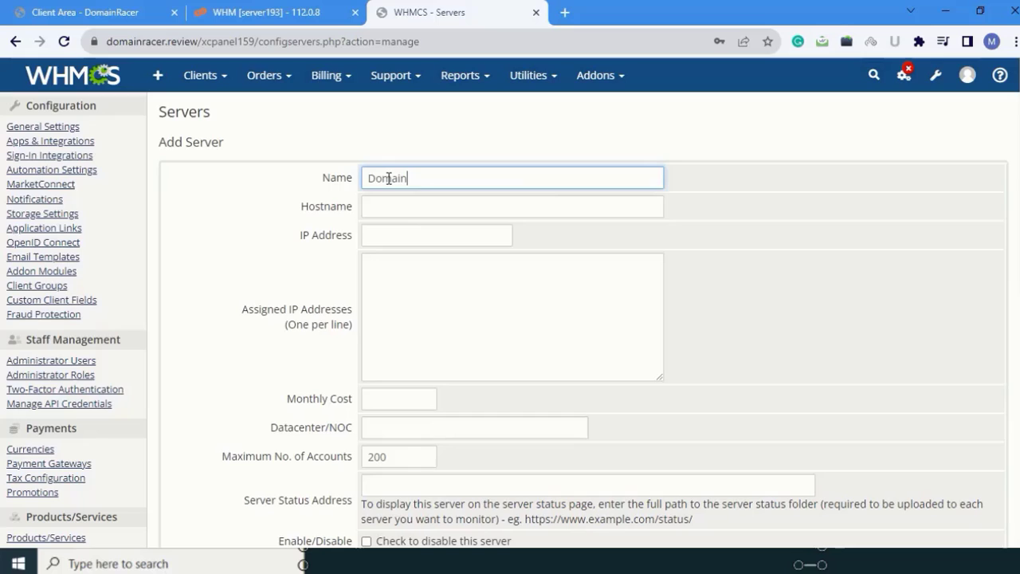
left_click(396, 206)
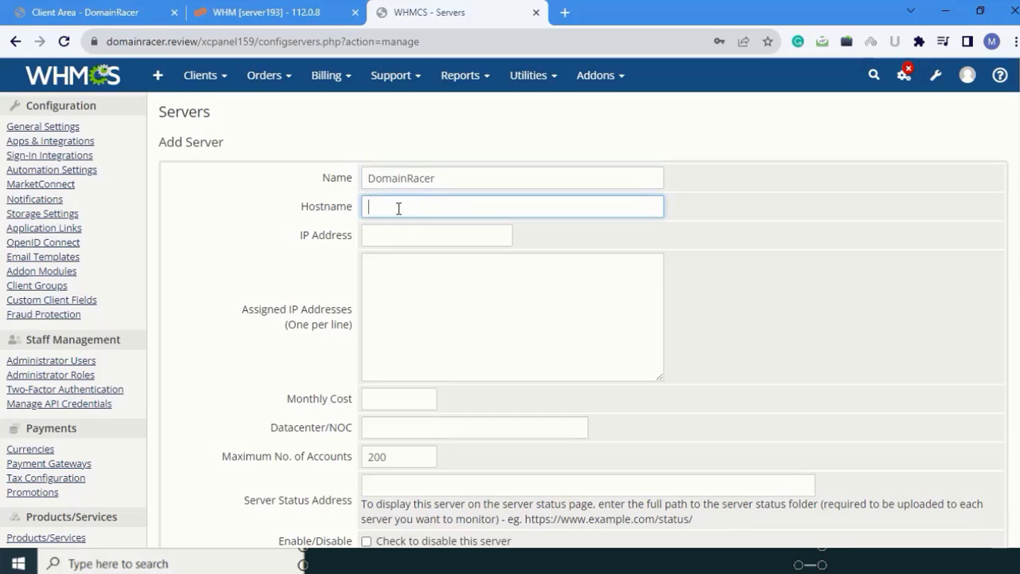
type("domainracer.revi")
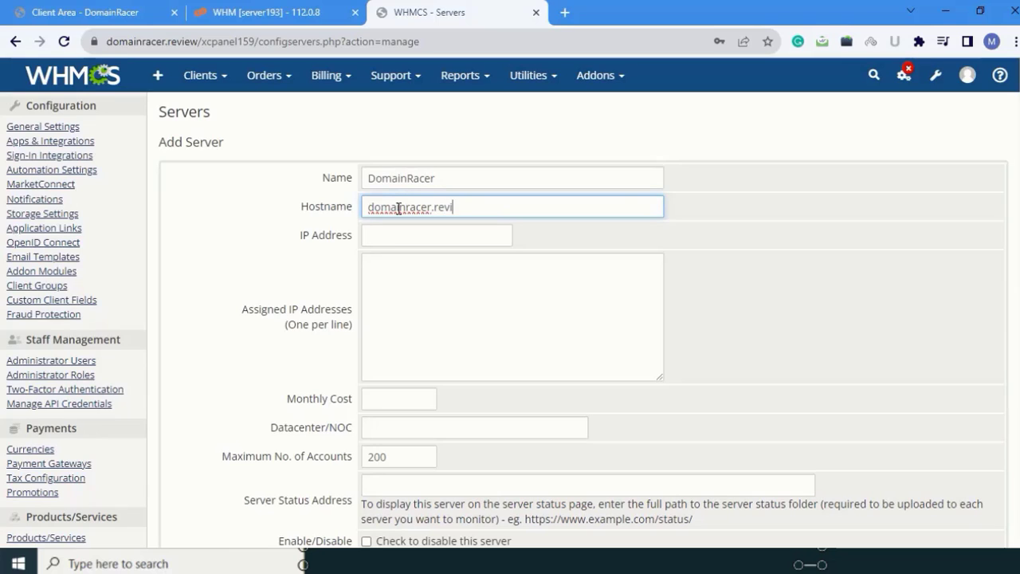
type("ew")
Copy the ns1 IP address from the DomainRacer client area and enter 103.224.247.222 as the new server's IP address in WHMCS.
left_click(372, 237)
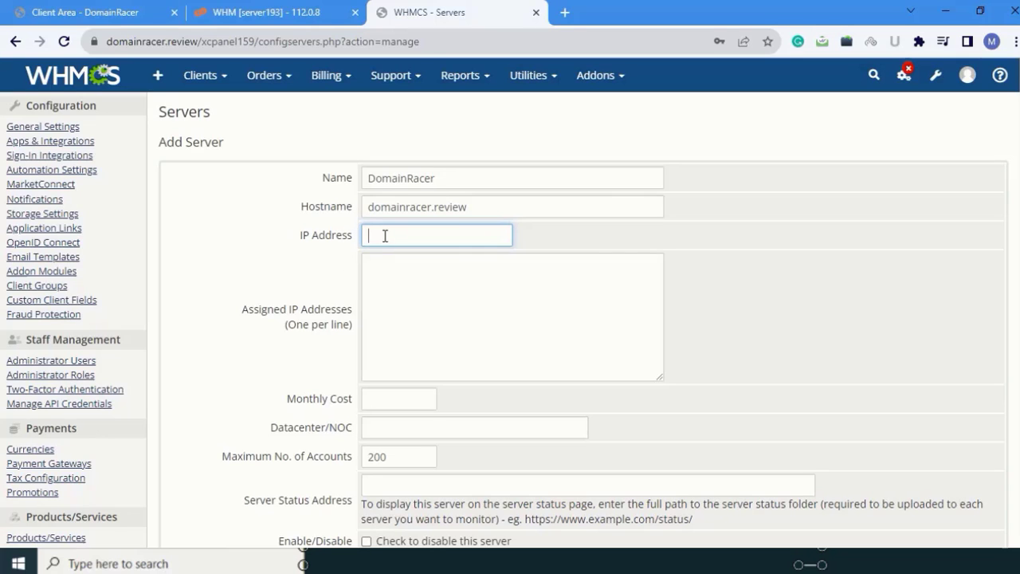
left_click(93, 8)
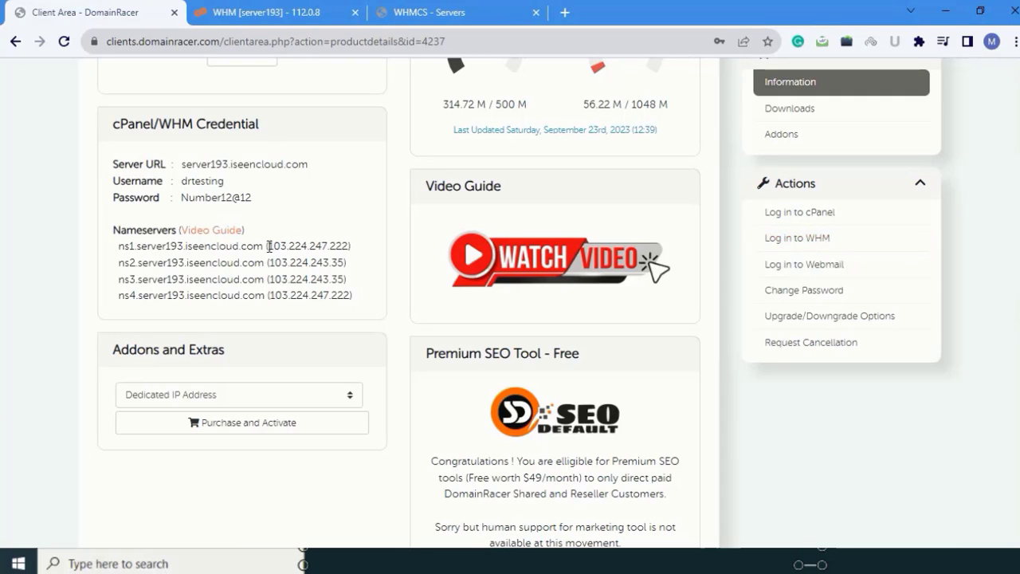
left_click_drag(268, 245, 348, 243)
key("ctrl+c")
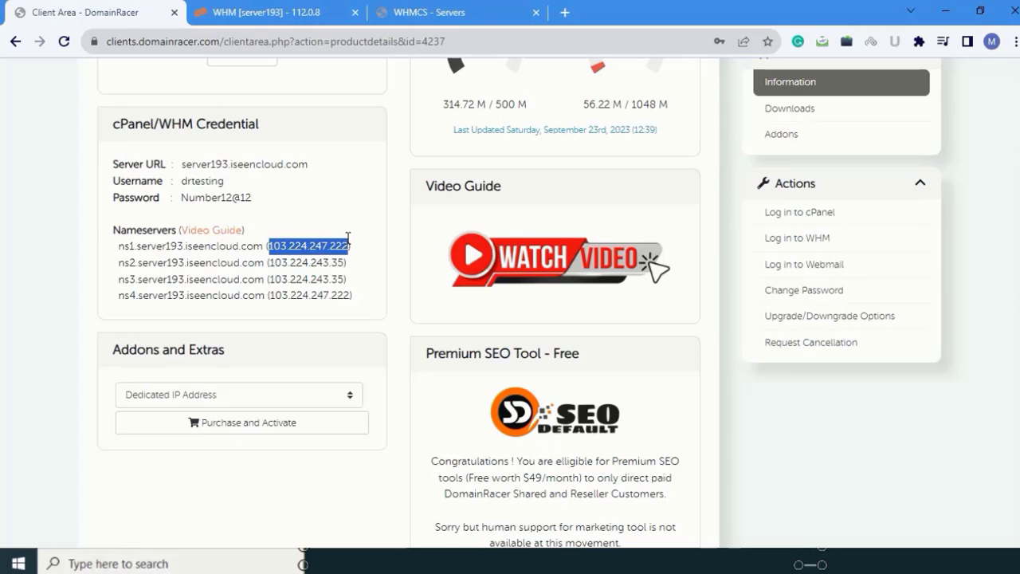
left_click(430, 14)
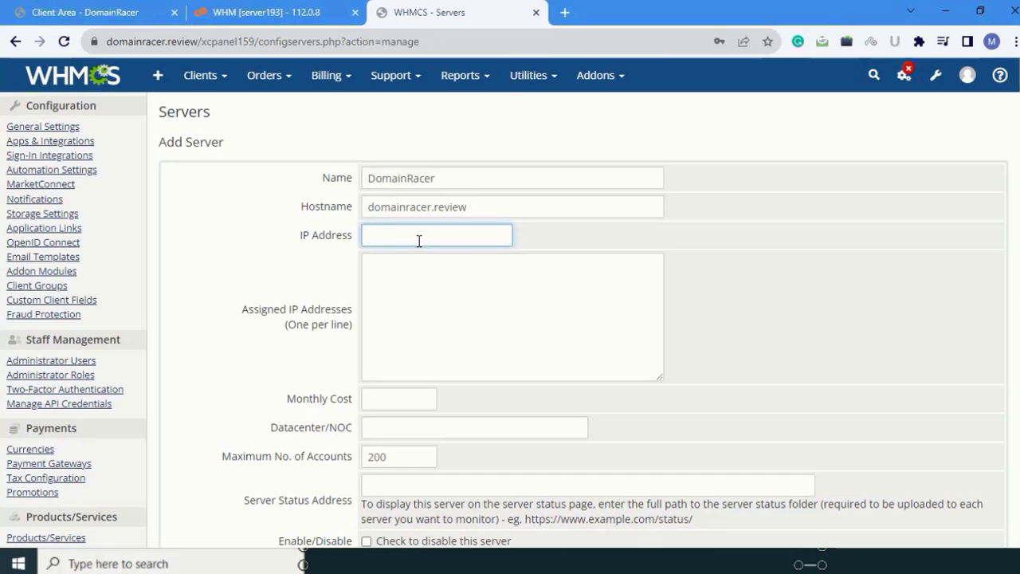
key("ctrl+v")
Set the new server's monthly cost to 10.5.
scroll(440, 314, "down", 2)
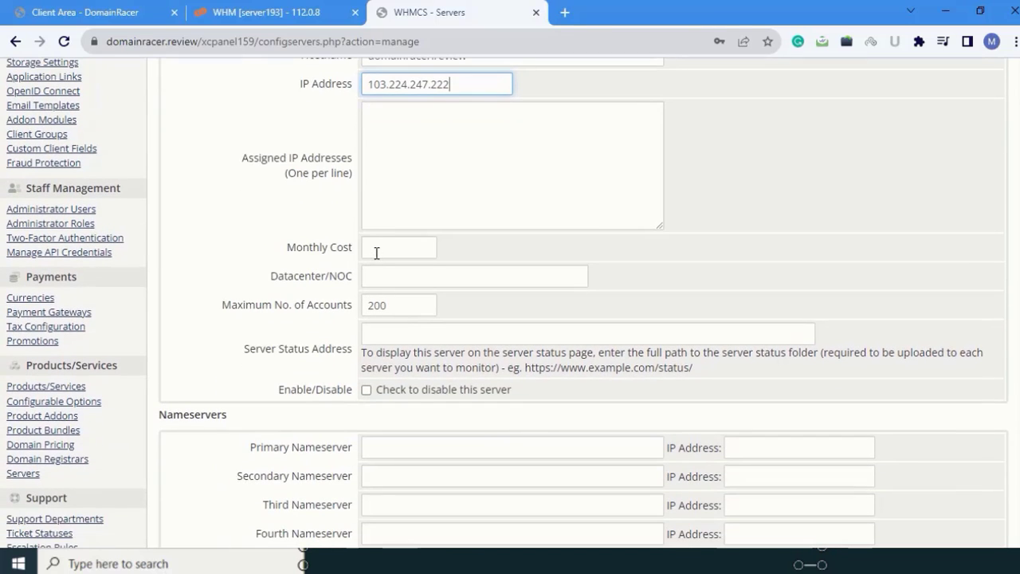
left_click(387, 245)
type("10")
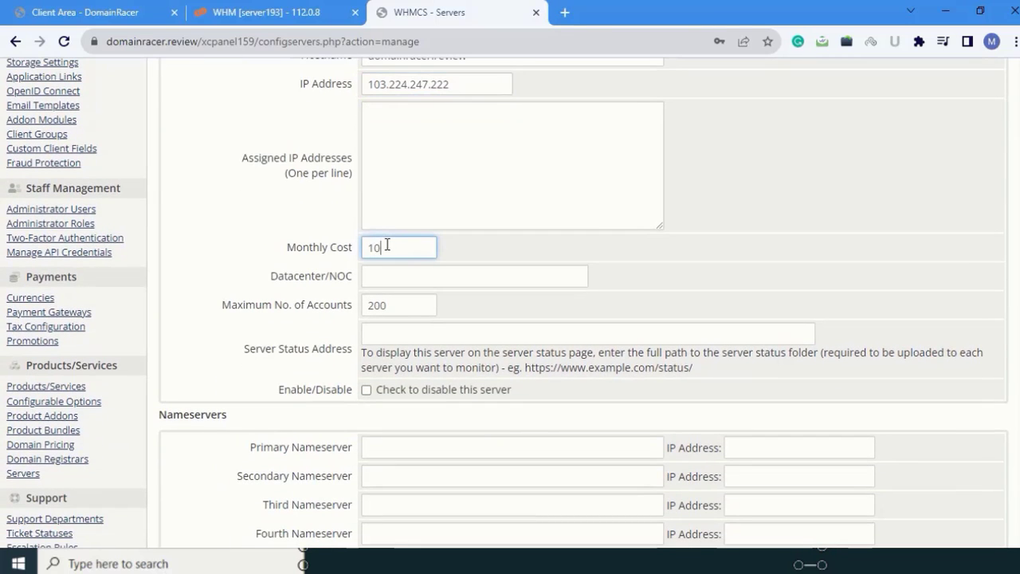
type(".5")
scroll(410, 348, "down", 2)
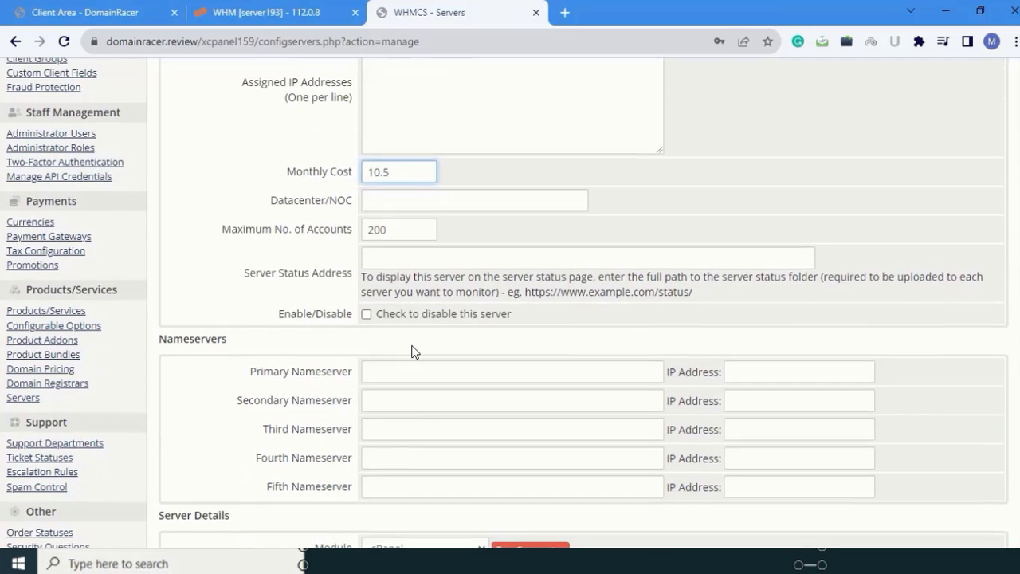
left_click(271, 259)
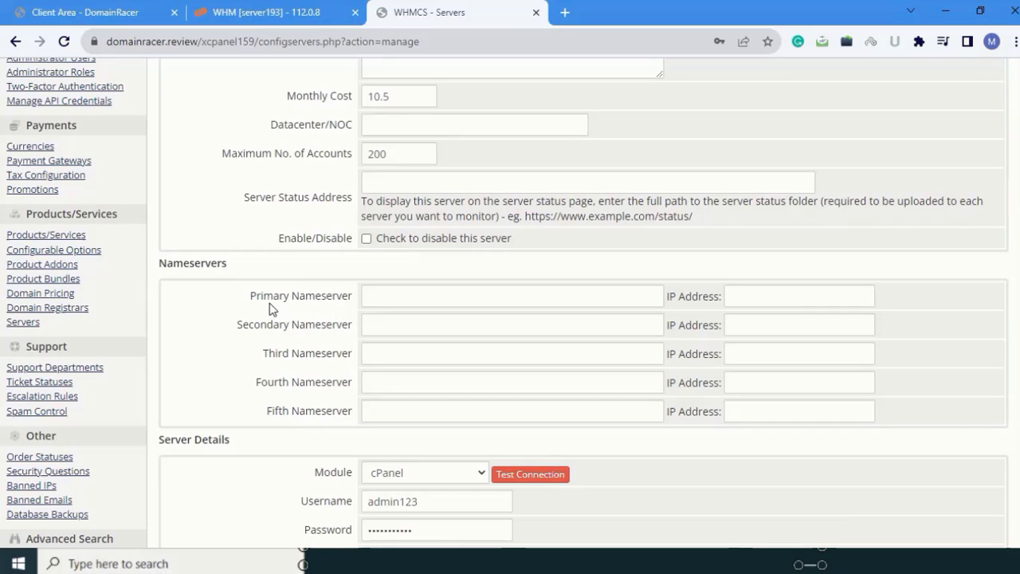
Set the primary nameserver to ns1.domainracer.review with IP address 103.224.247.222.
left_click(397, 297)
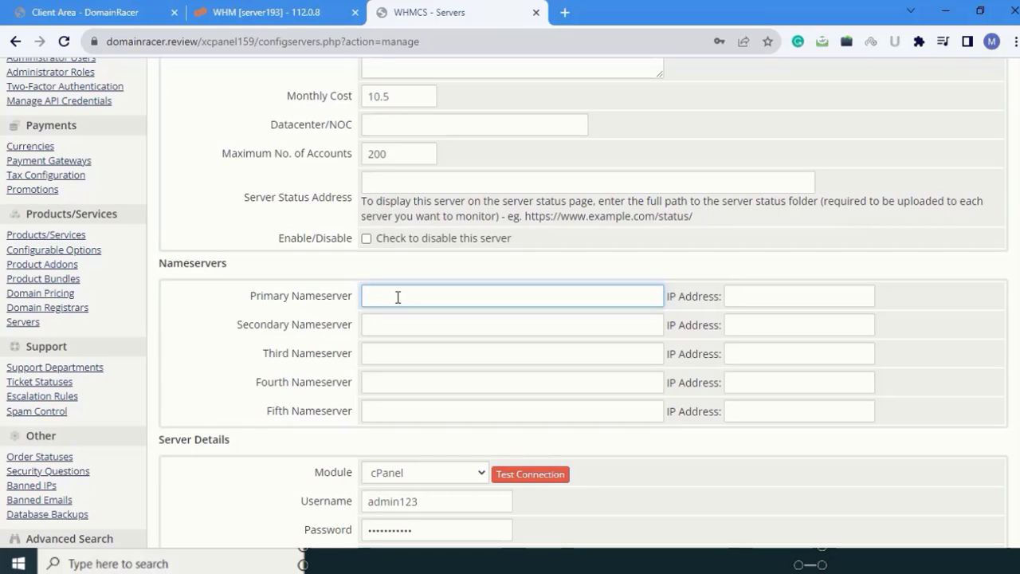
left_click(398, 297)
type("ns1.domain")
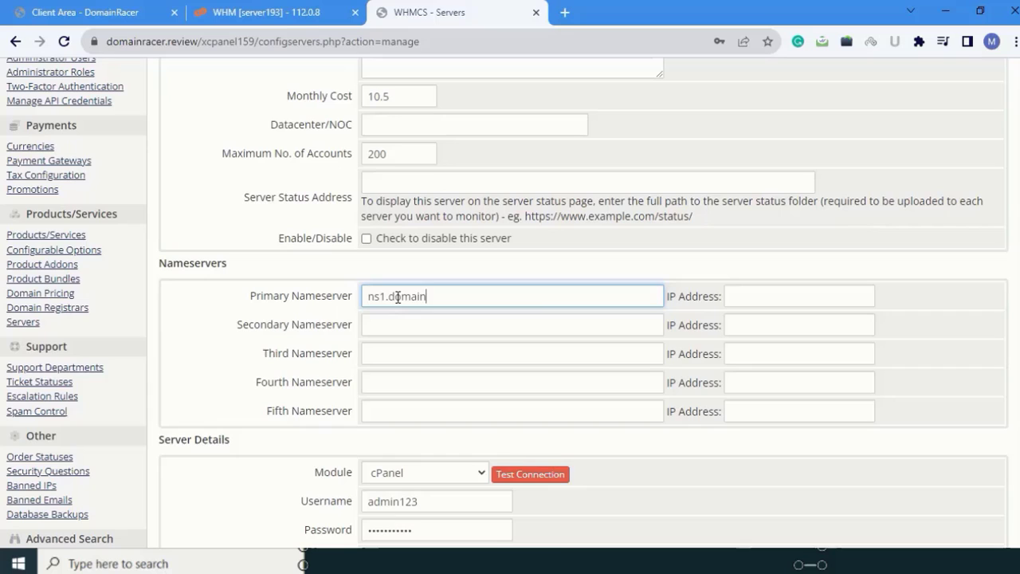
type("racer.r")
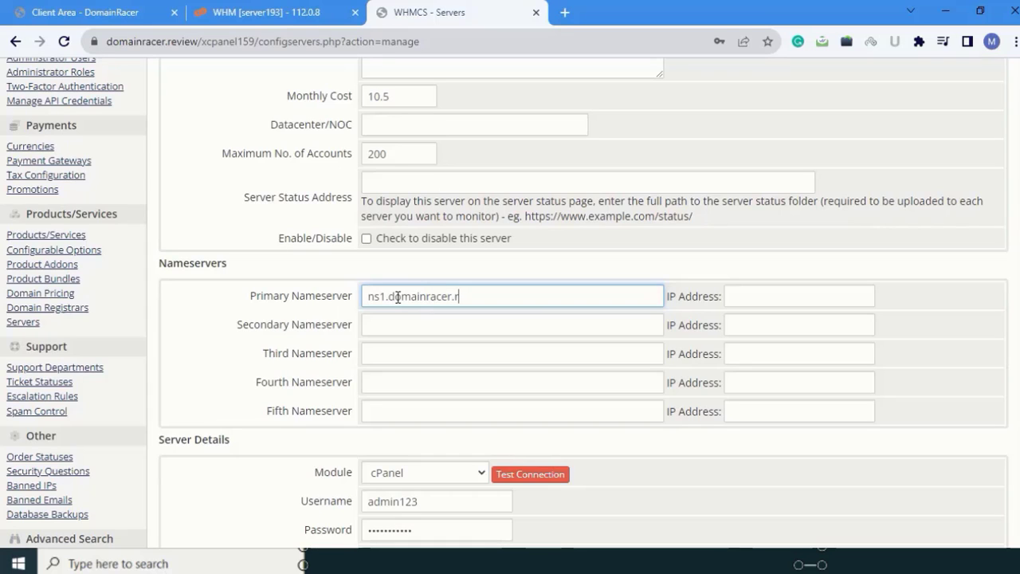
type("eview")
left_click(117, 10)
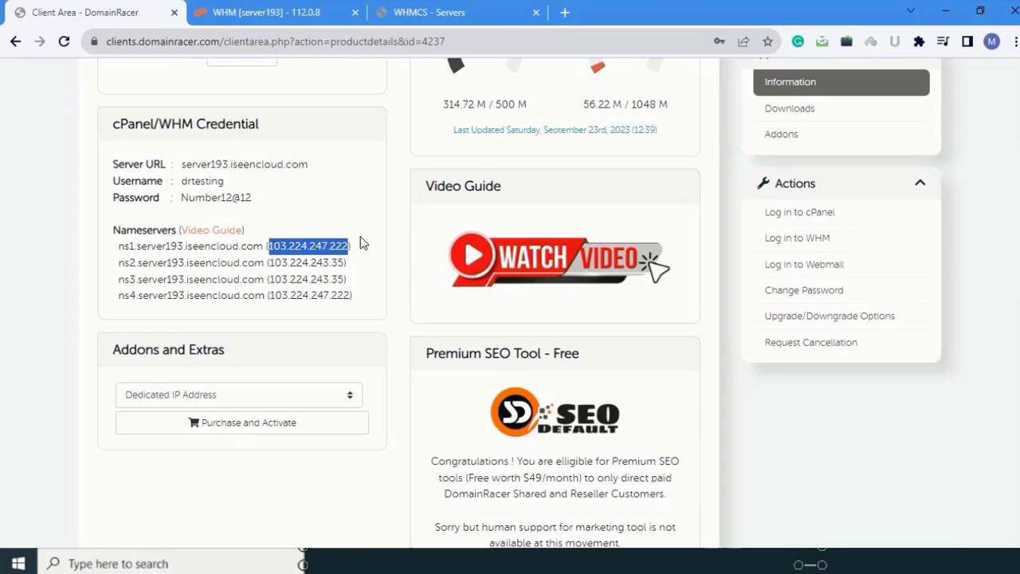
left_click(430, 13)
left_click(751, 297)
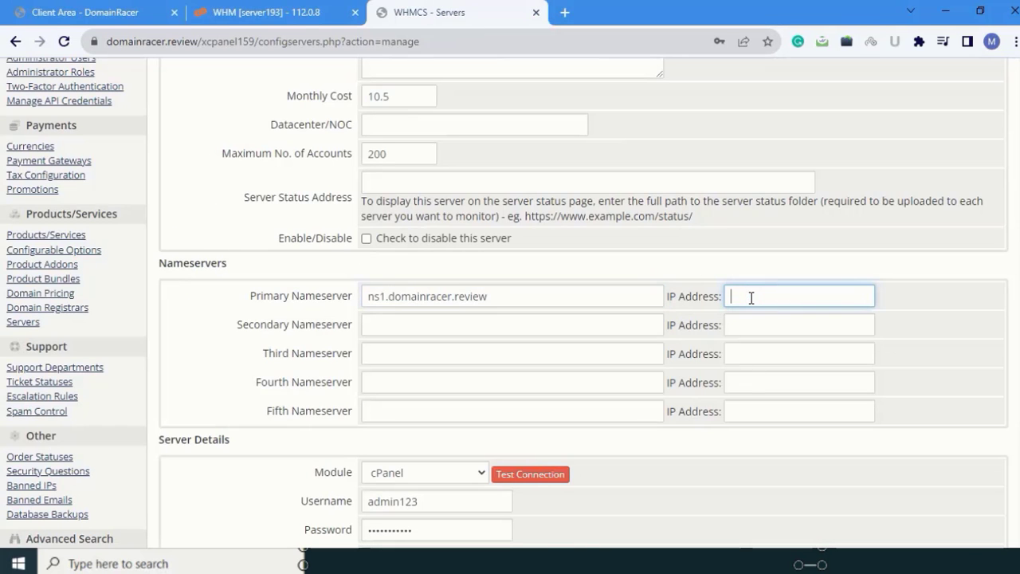
key("ctrl+v")
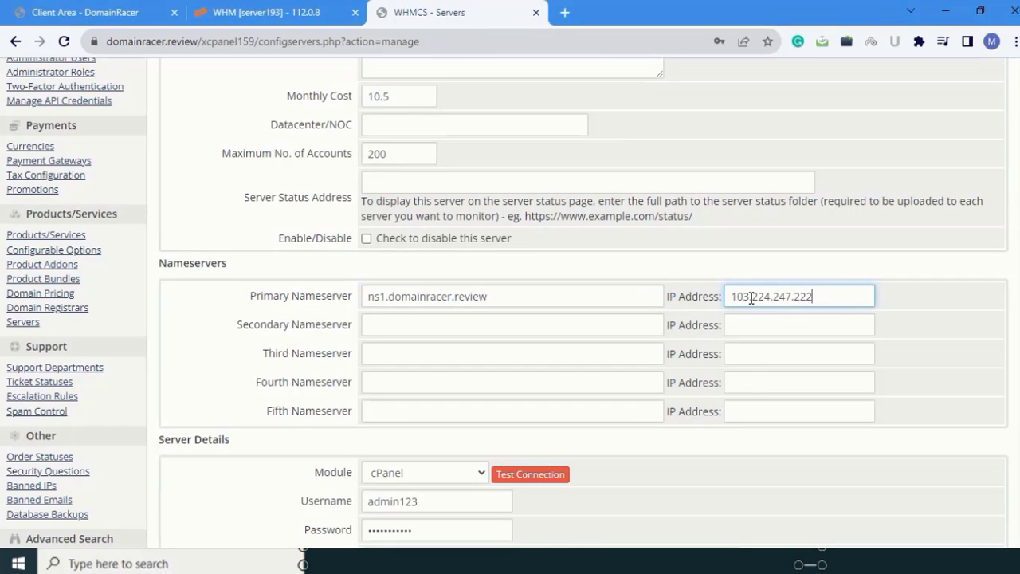
Set the secondary nameserver to ns2.domainracer.review with IP address 103.224.247.222.
left_click(376, 326)
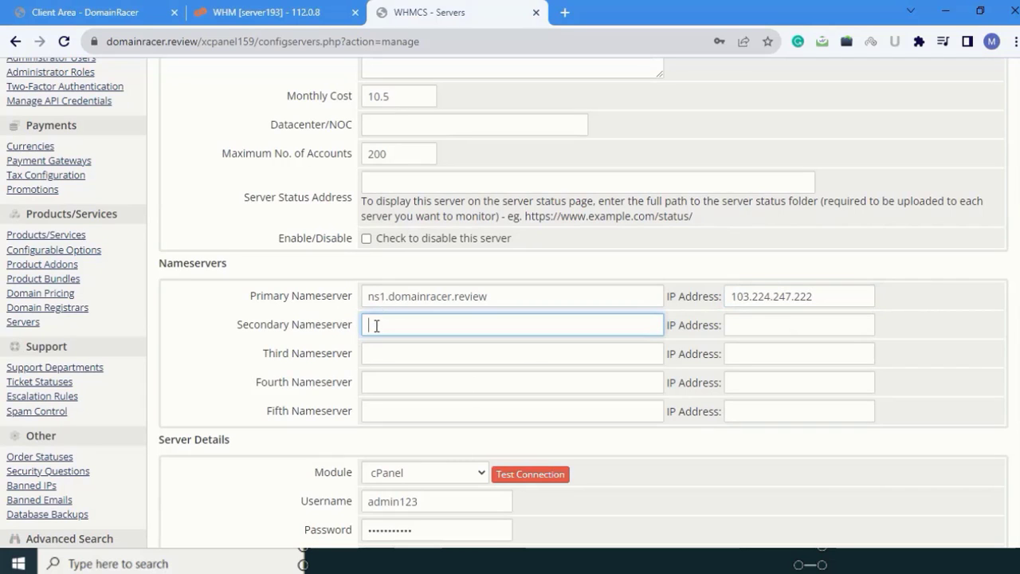
type("ns2.doma")
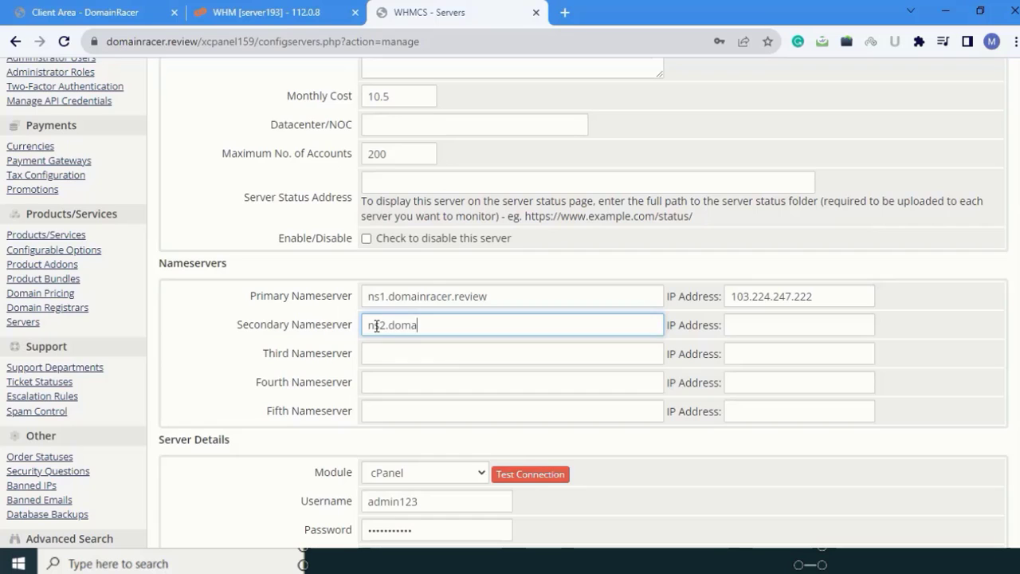
type("inracer.review")
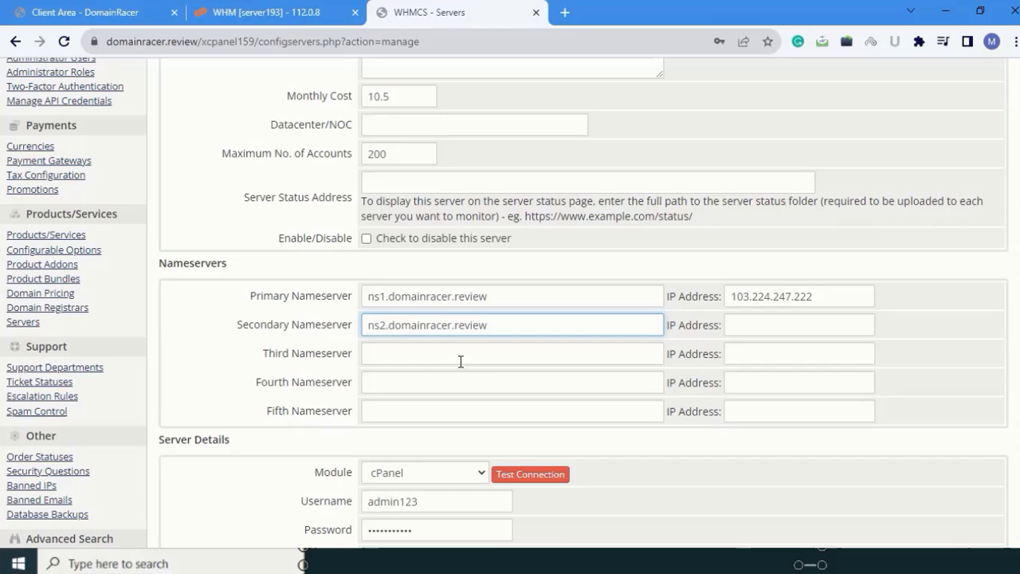
left_click(120, 12)
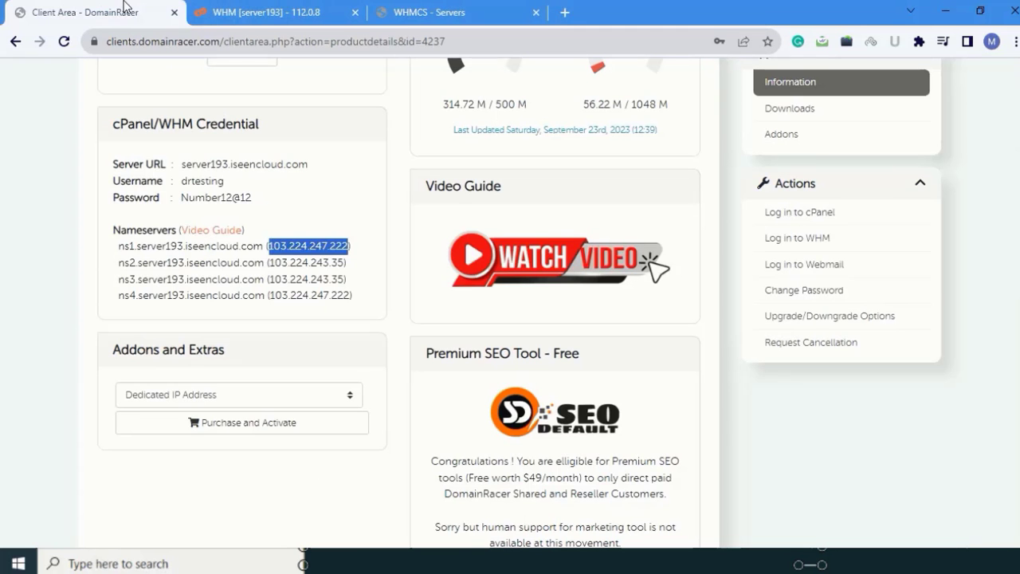
left_click_drag(269, 262, 347, 261)
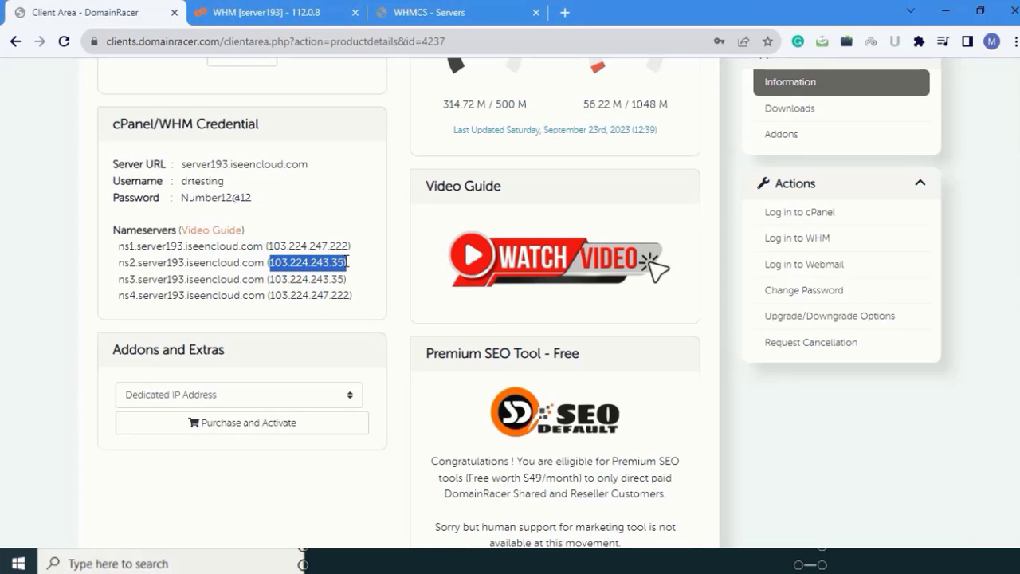
left_click(430, 12)
left_click(761, 327)
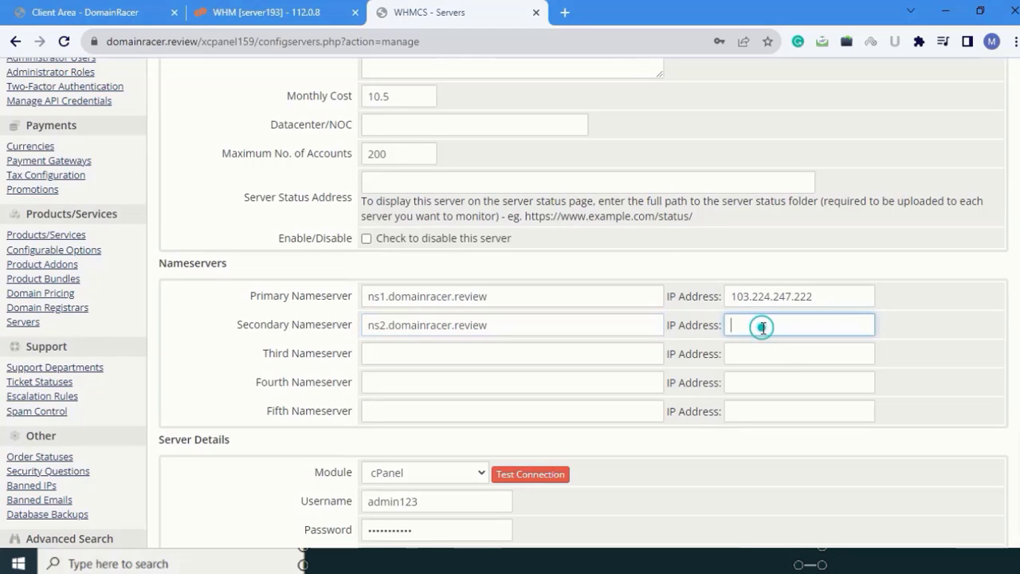
key("ctrl+v")
Switch to WHM, search its tools for "api" and open Manage API Tokens.
scroll(413, 372, "down", 2)
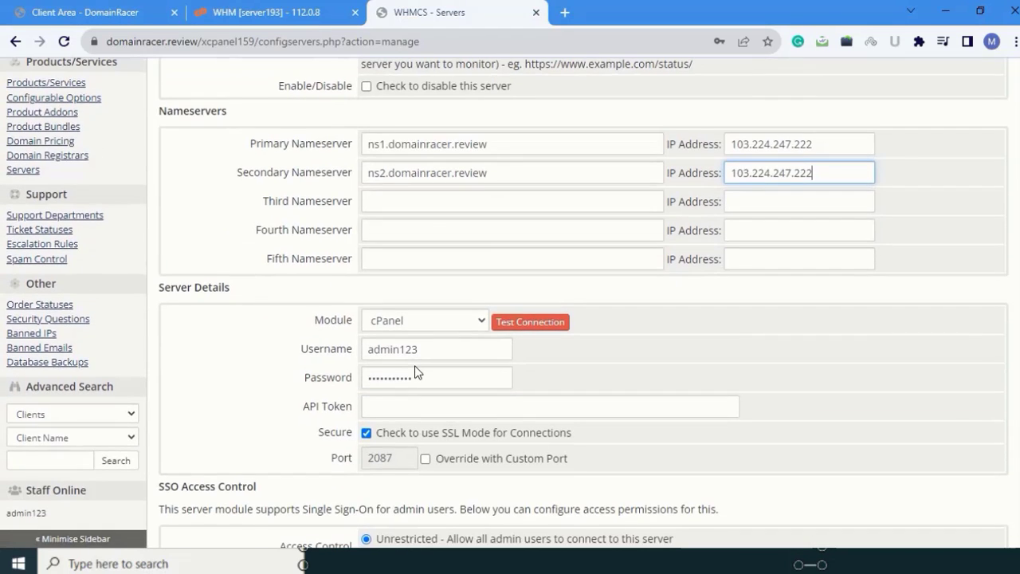
scroll(415, 372, "down", 2)
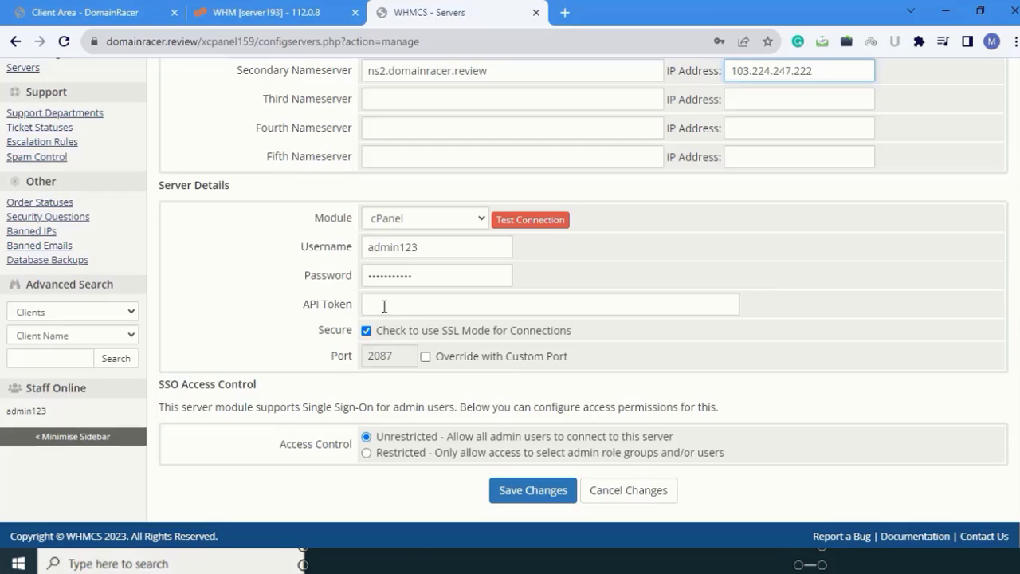
left_click(267, 6)
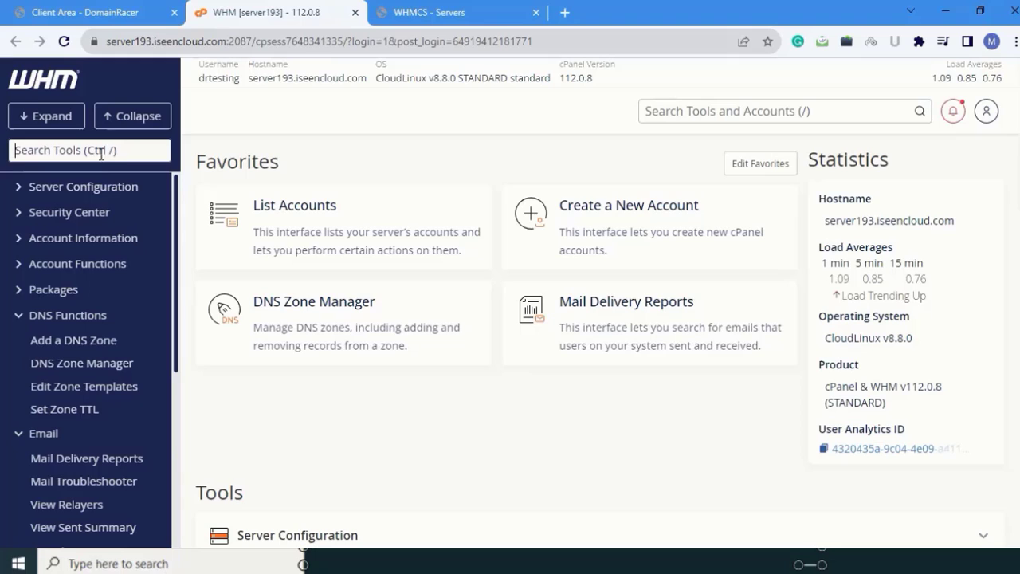
left_click(131, 152)
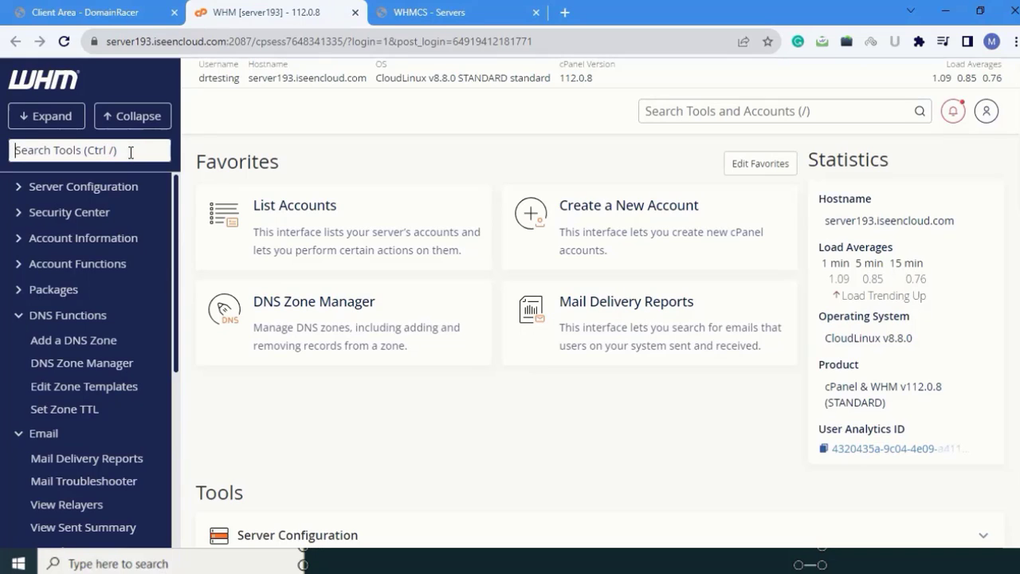
type("api")
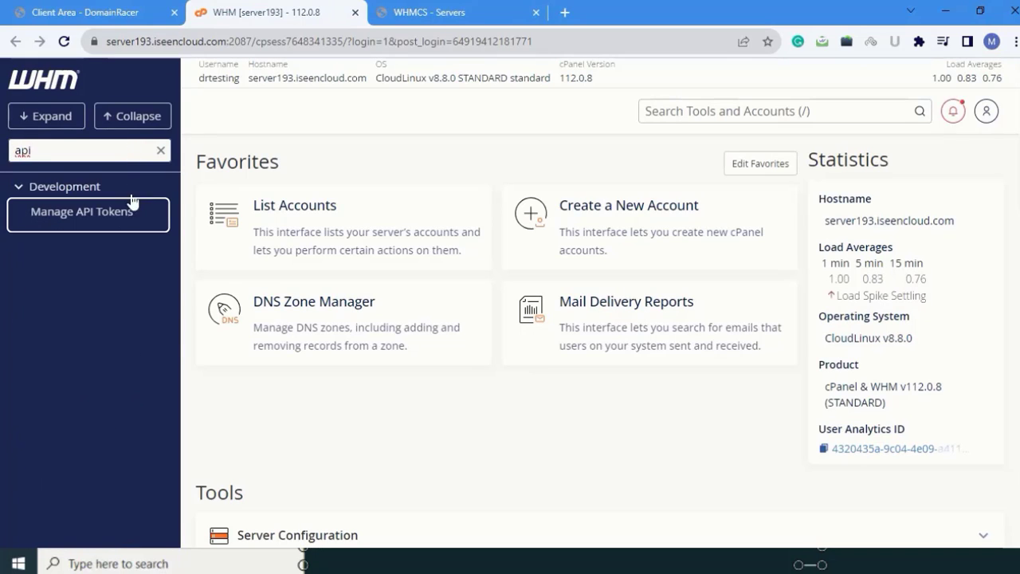
left_click(87, 218)
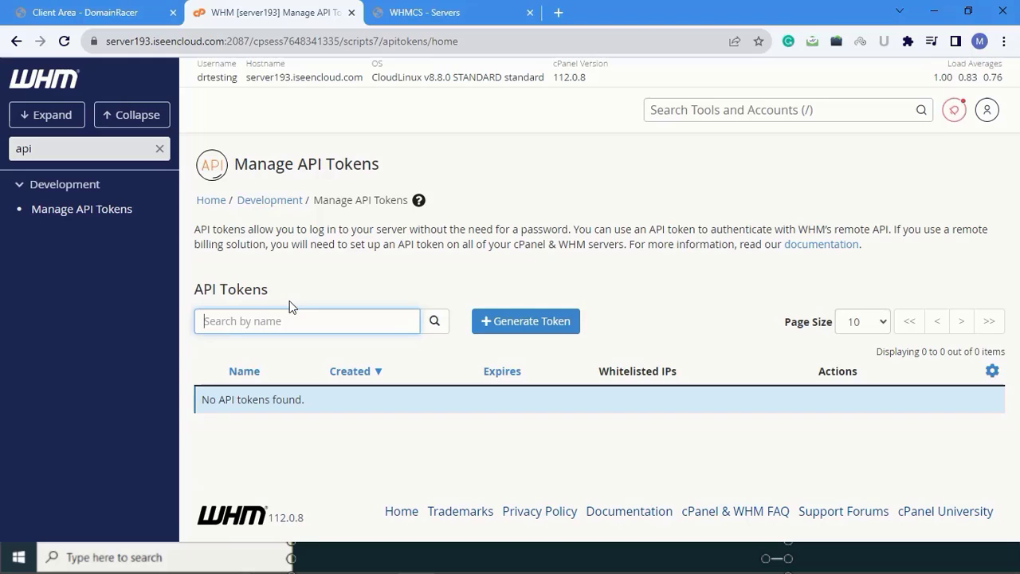
Generate a new API token named domainracer.
left_click(519, 322)
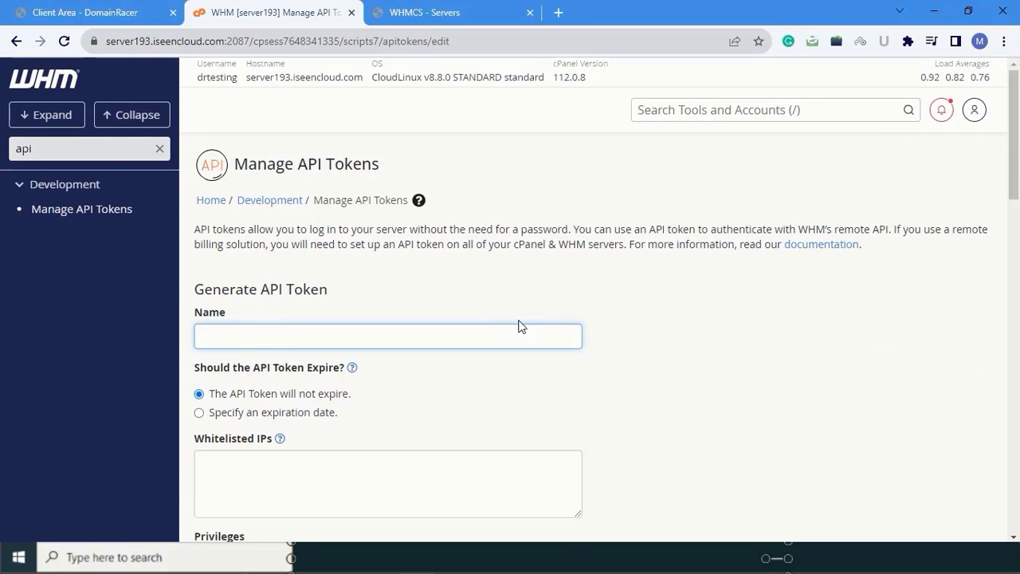
left_click(265, 338)
type("doma")
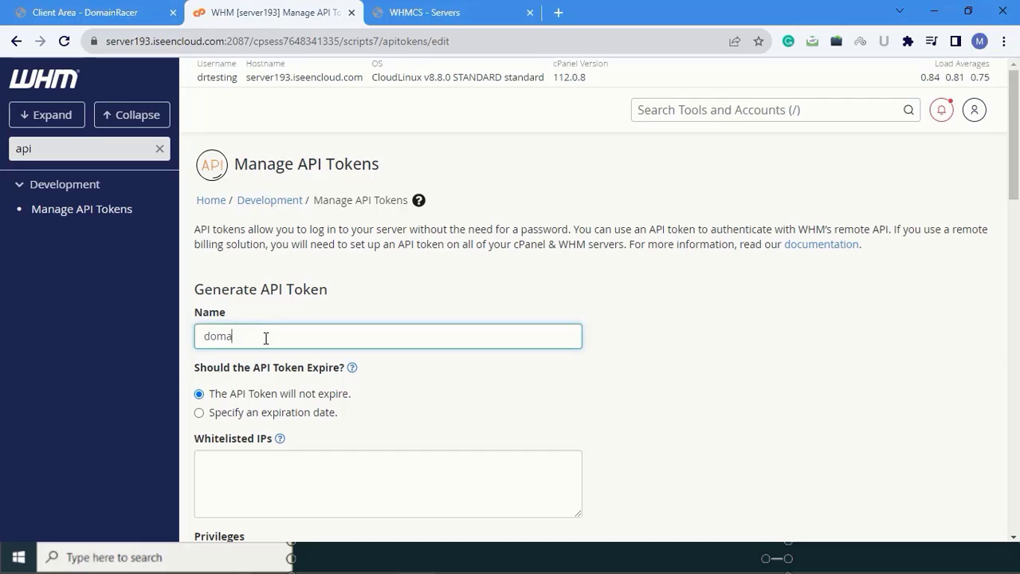
type("inracer")
scroll(338, 355, "down", 2)
scroll(382, 323, "down", 15)
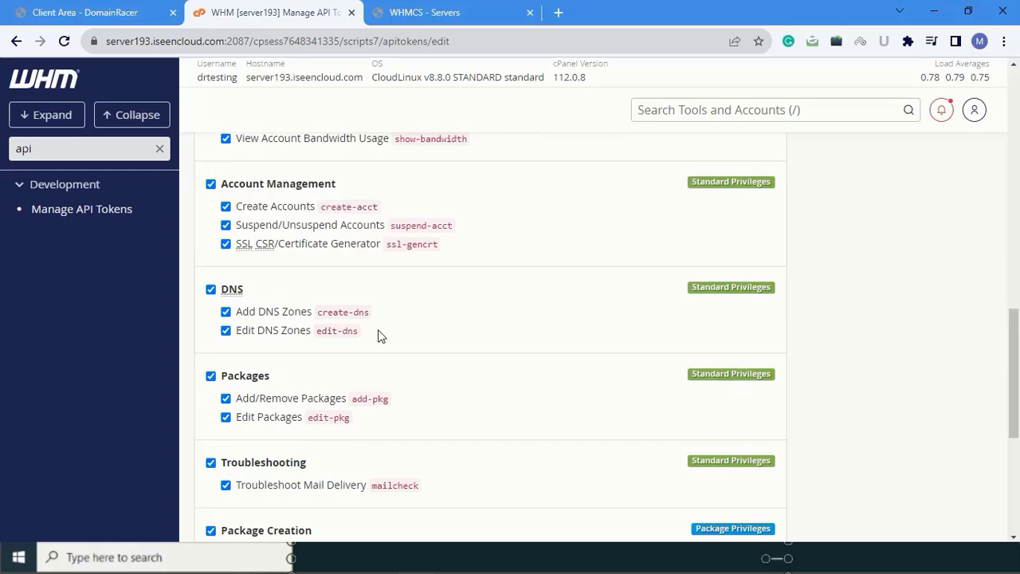
left_click(213, 411)
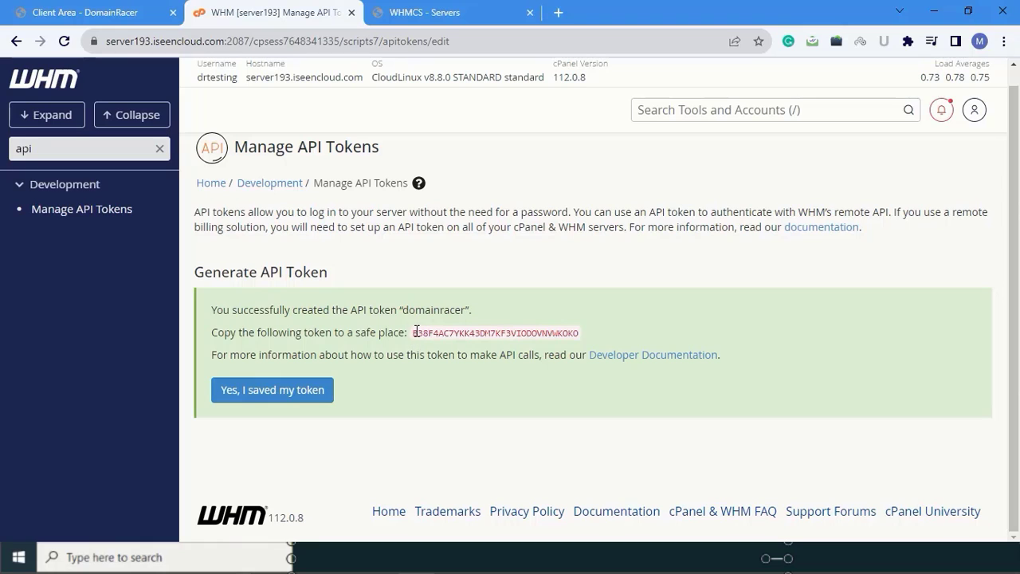
Copy the generated API token into the new server's API Token field in WHMCS and save the server.
left_click_drag(413, 332, 590, 334)
left_click(478, 12)
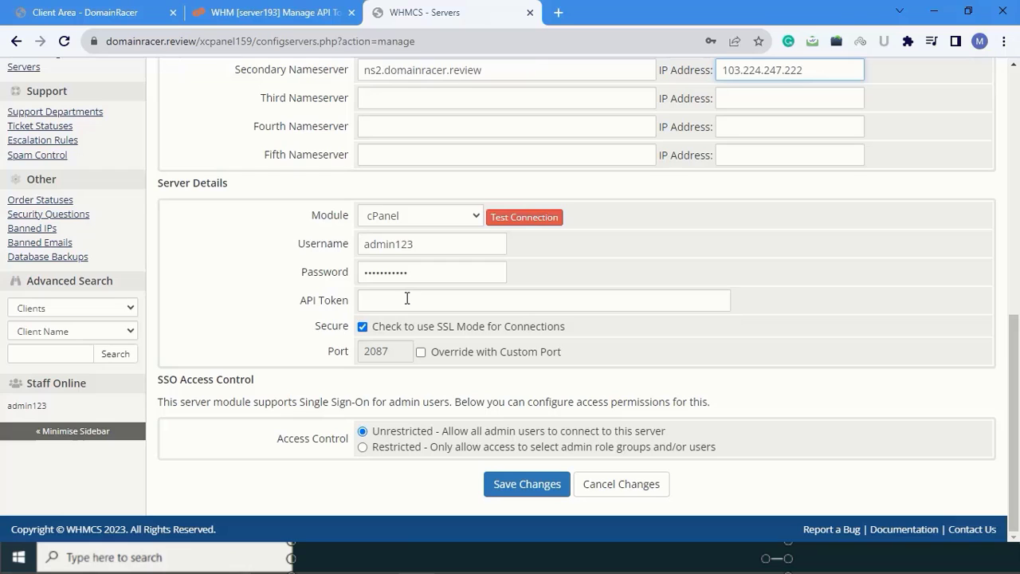
left_click(407, 302)
key("ctrl+v")
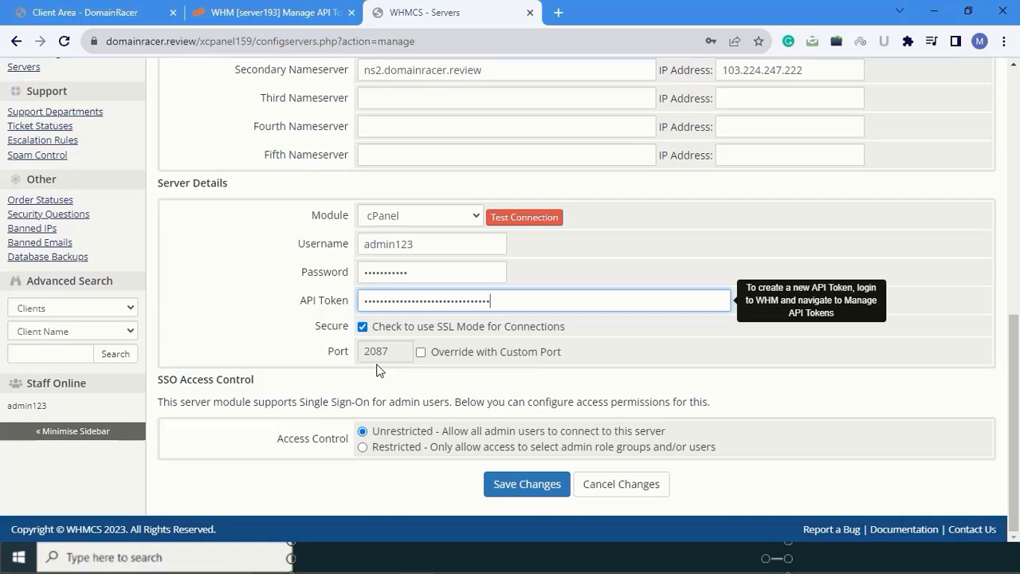
left_click(516, 486)
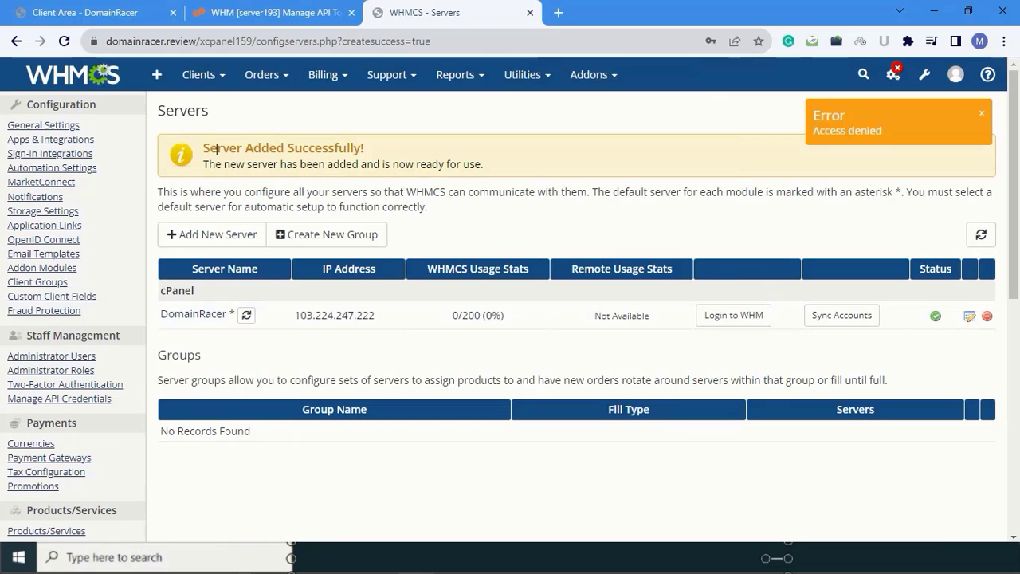